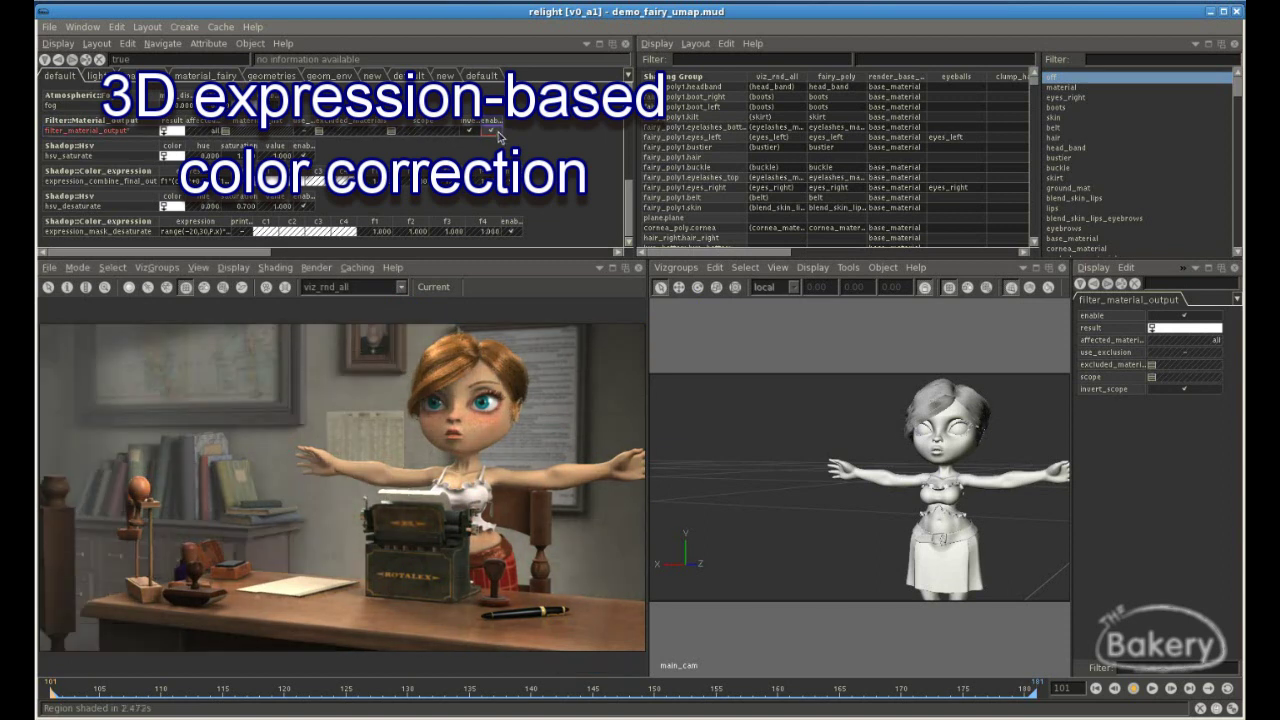
Make fur_hair_material's specular colour pale lavender and lengthen right_bangs from 0.60 to 0.95
{"action": "left_click", "coordinate": [84, 231]}
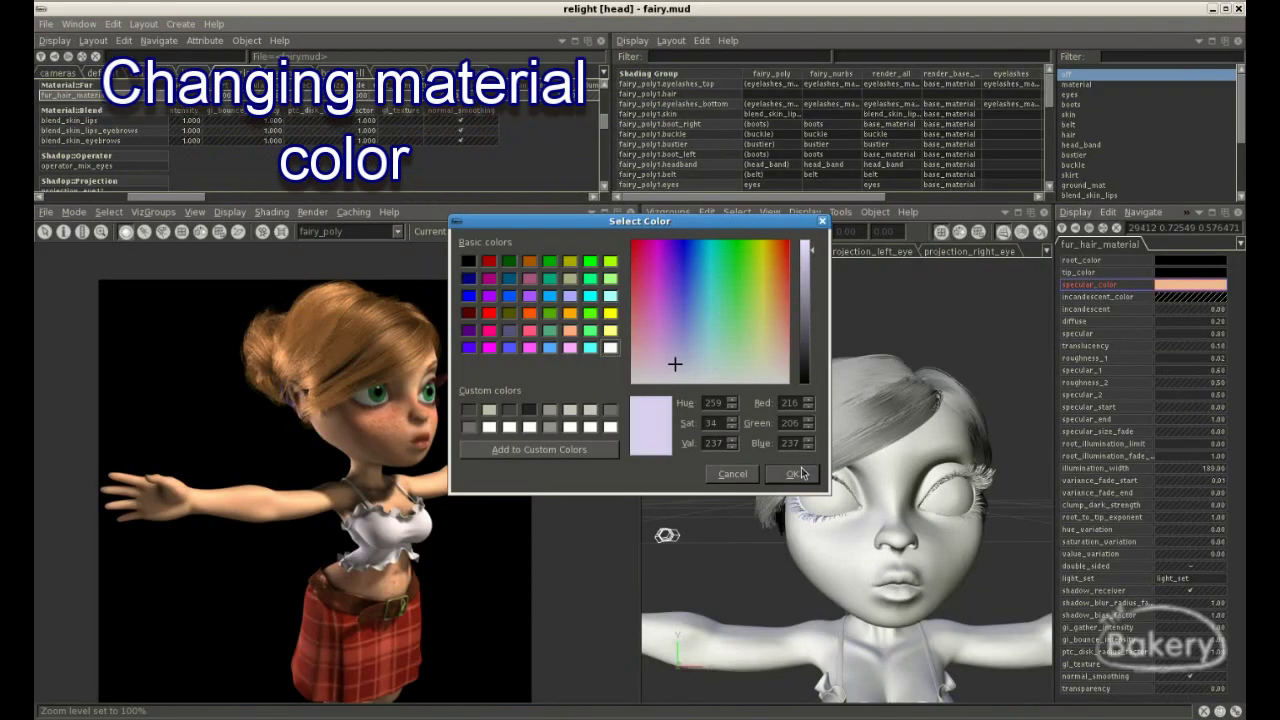
{"action": "left_click", "coordinate": [797, 473]}
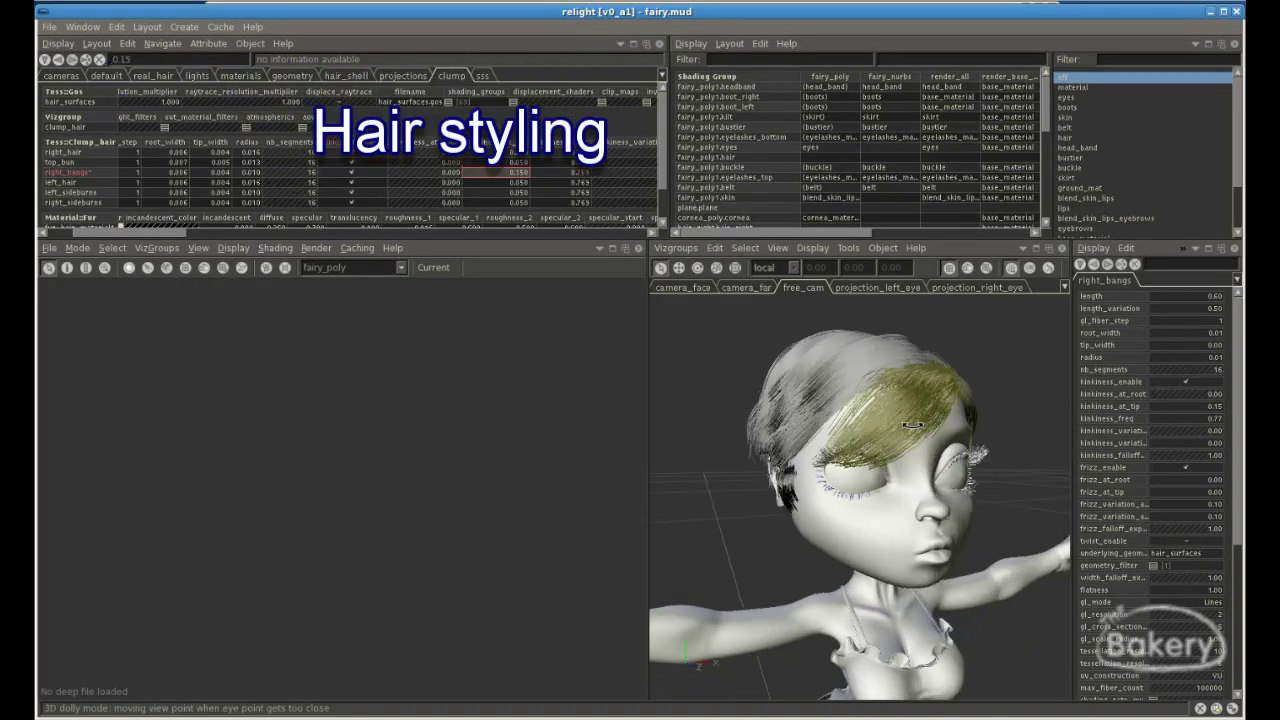
{"action": "scroll", "coordinate": [865, 483], "scroll_direction": "down", "scroll_amount": 2}
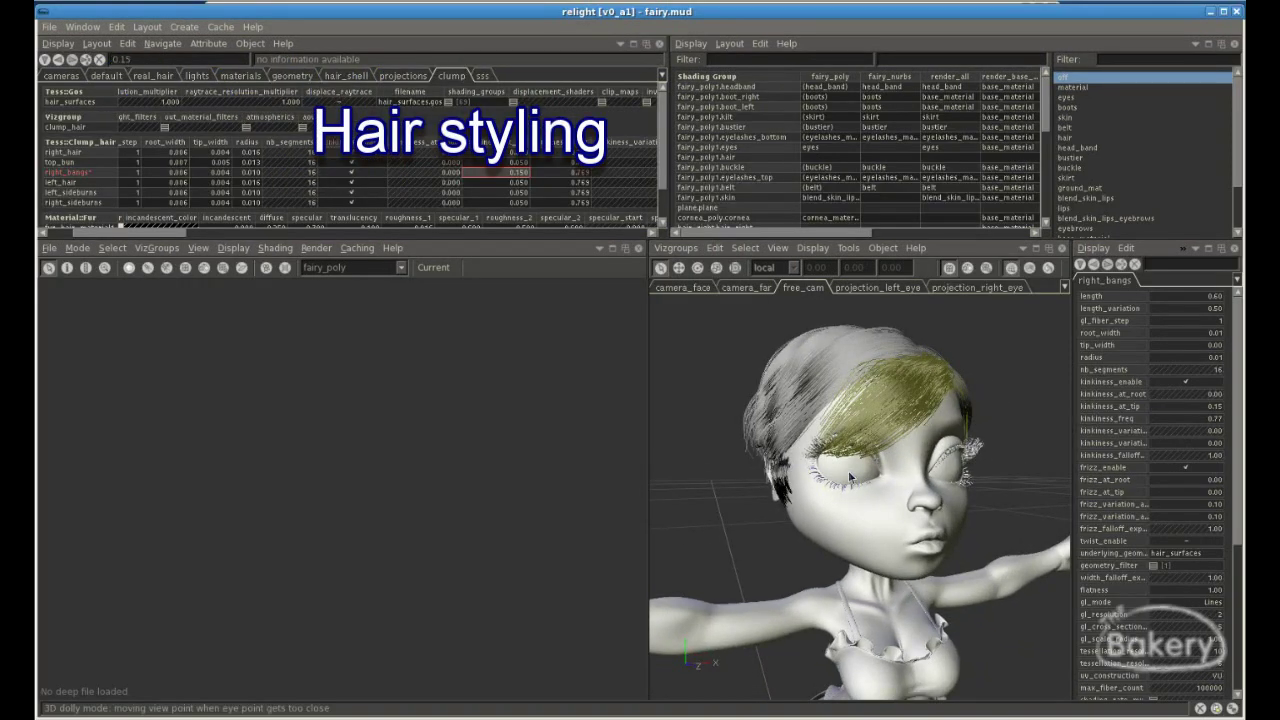
{"action": "key", "text": "ctrl+z"}
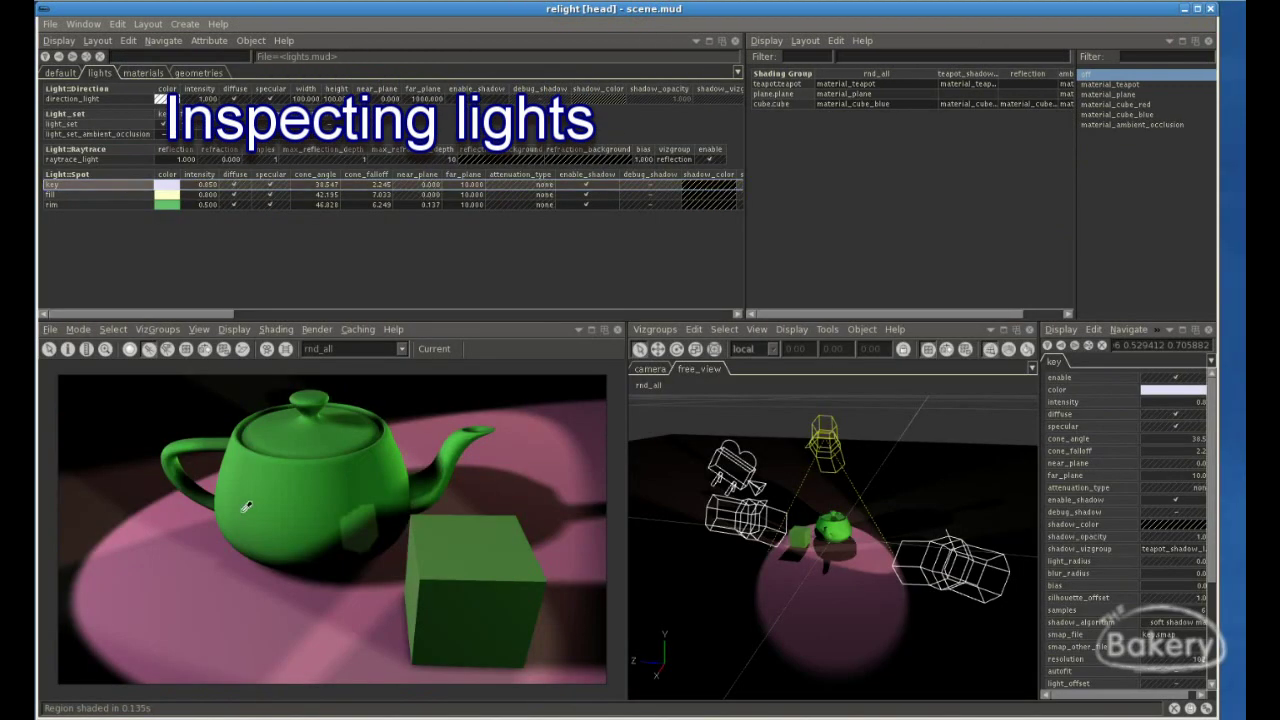
Isolate the fill, then the rim spotlight on the teapot, and edit the ambient_light colour
{"action": "left_click", "coordinate": [95, 194]}
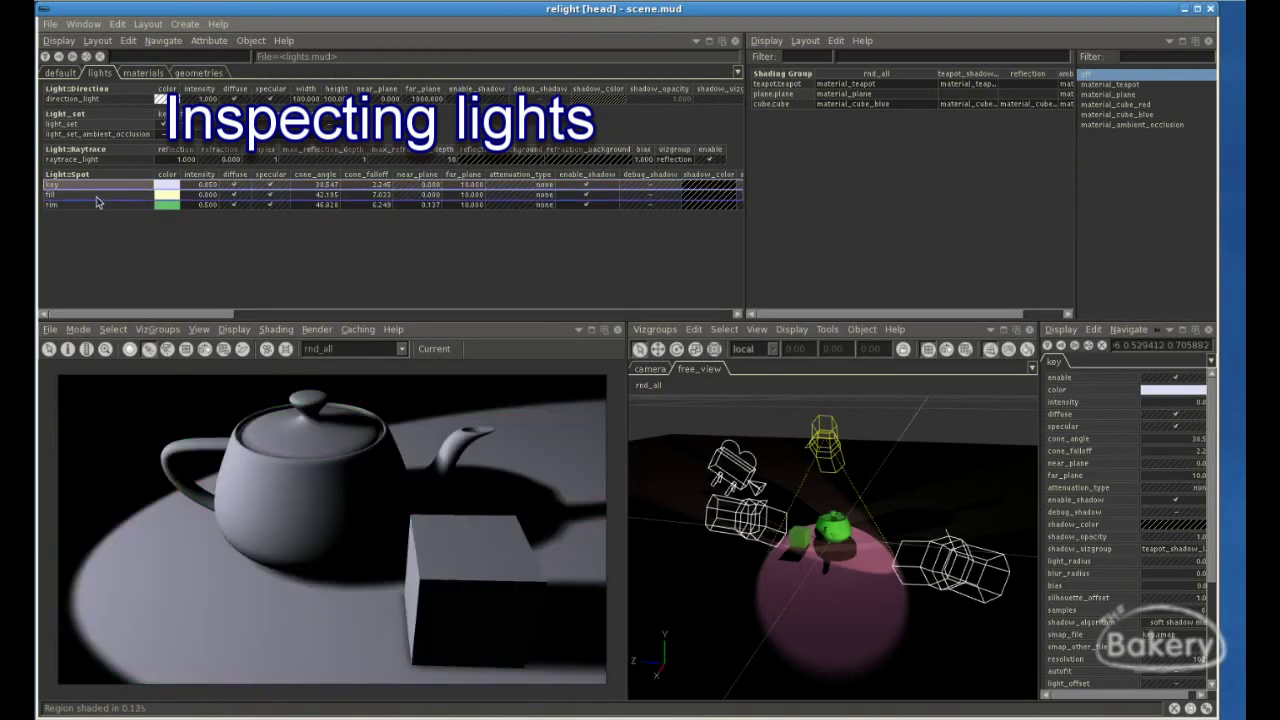
{"action": "left_click", "coordinate": [120, 204]}
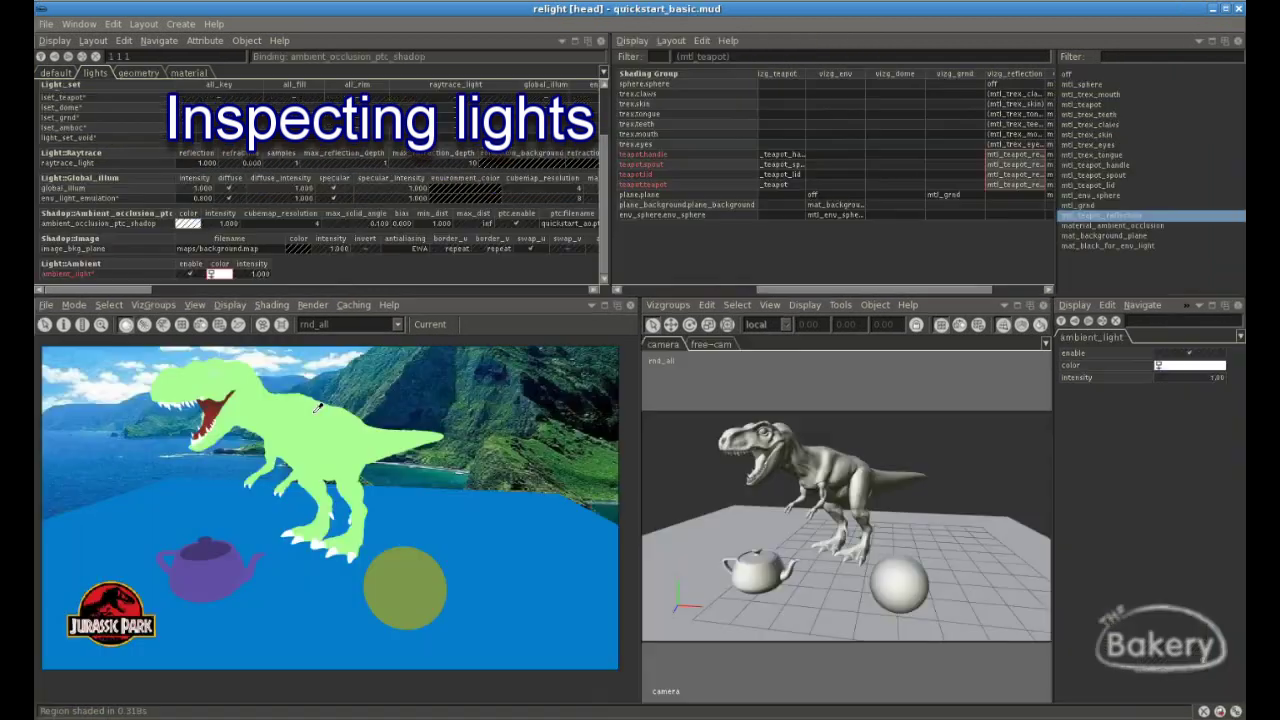
{"action": "left_click", "coordinate": [216, 276]}
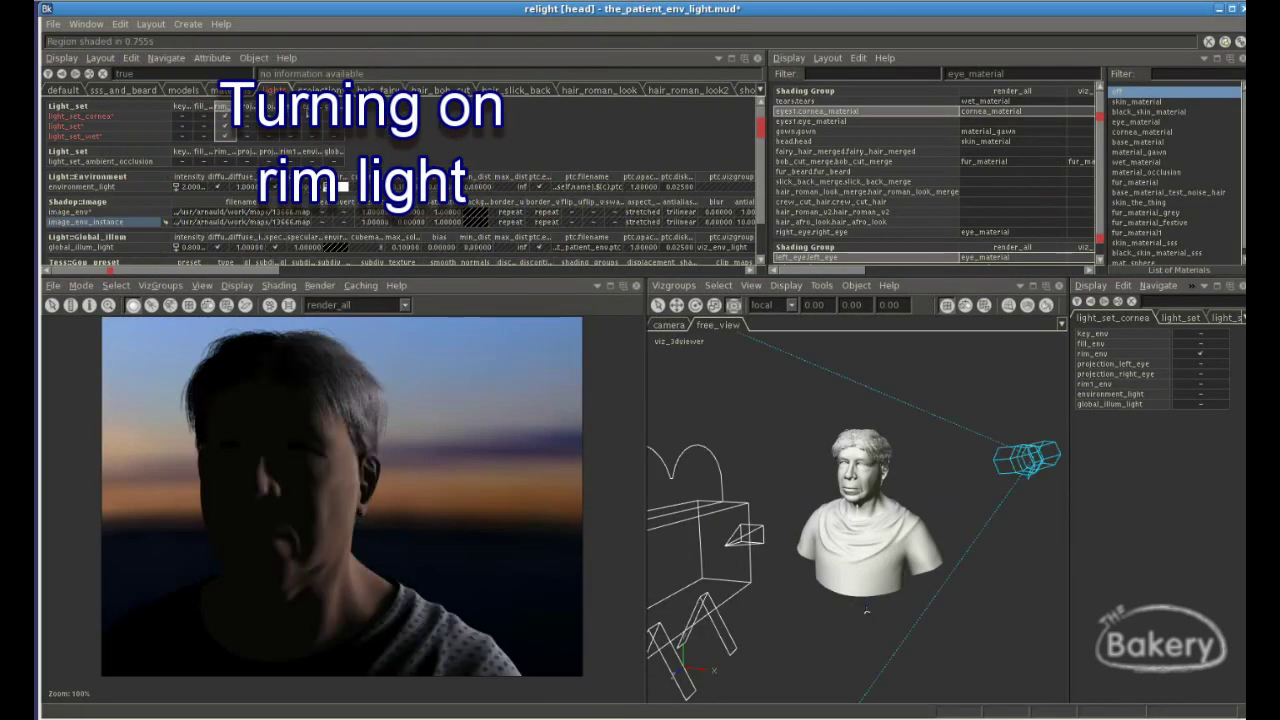
Enable the env light in light_set and rotate image_env until the bust's face is lit
{"action": "left_click", "coordinate": [310, 133]}
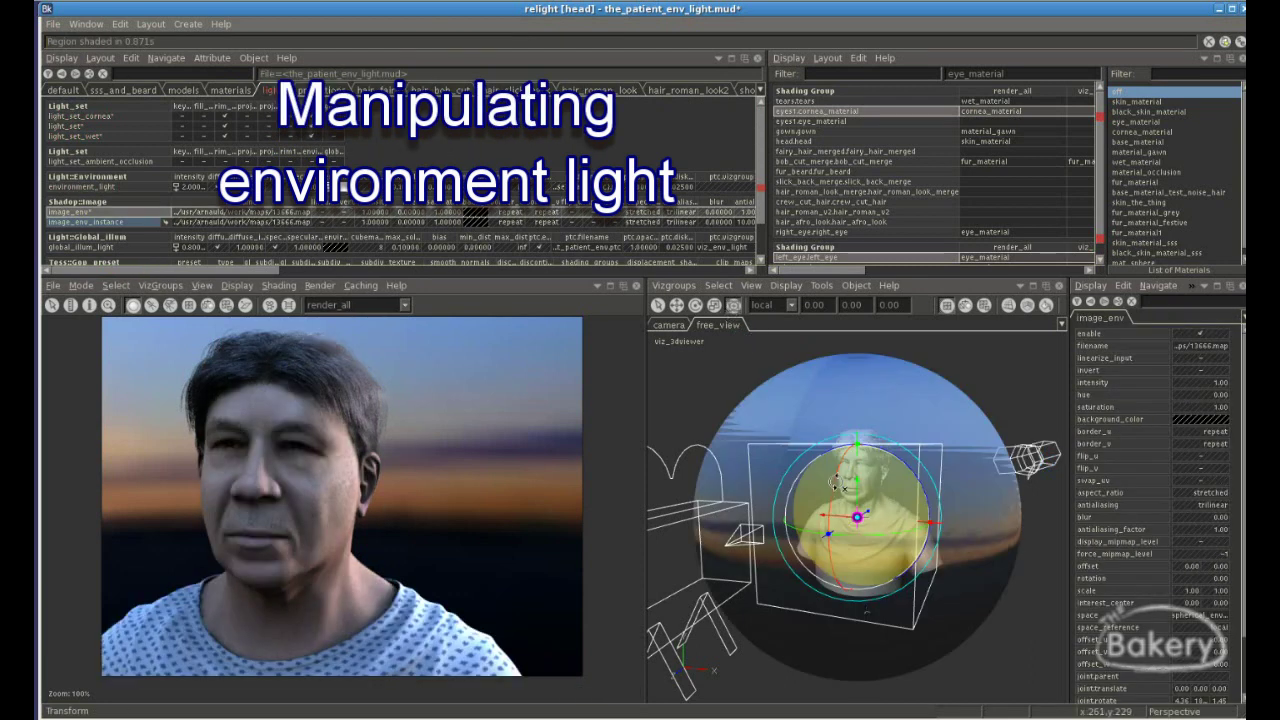
{"action": "left_click_drag", "start_coordinate": [838, 483], "coordinate": [760, 505]}
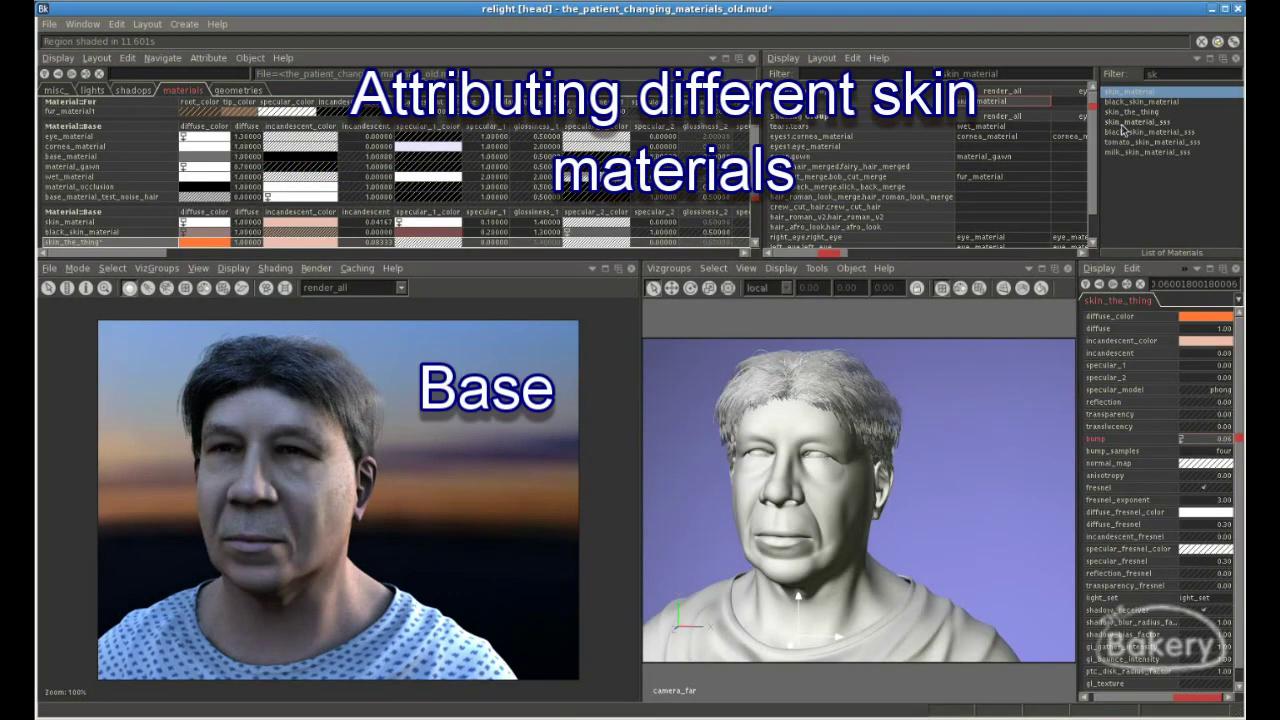
Cycle the face through skin_material_sss, tomato and milk SSS skins to skin_the_thing, comparing buffers
{"action": "left_click", "coordinate": [1125, 121]}
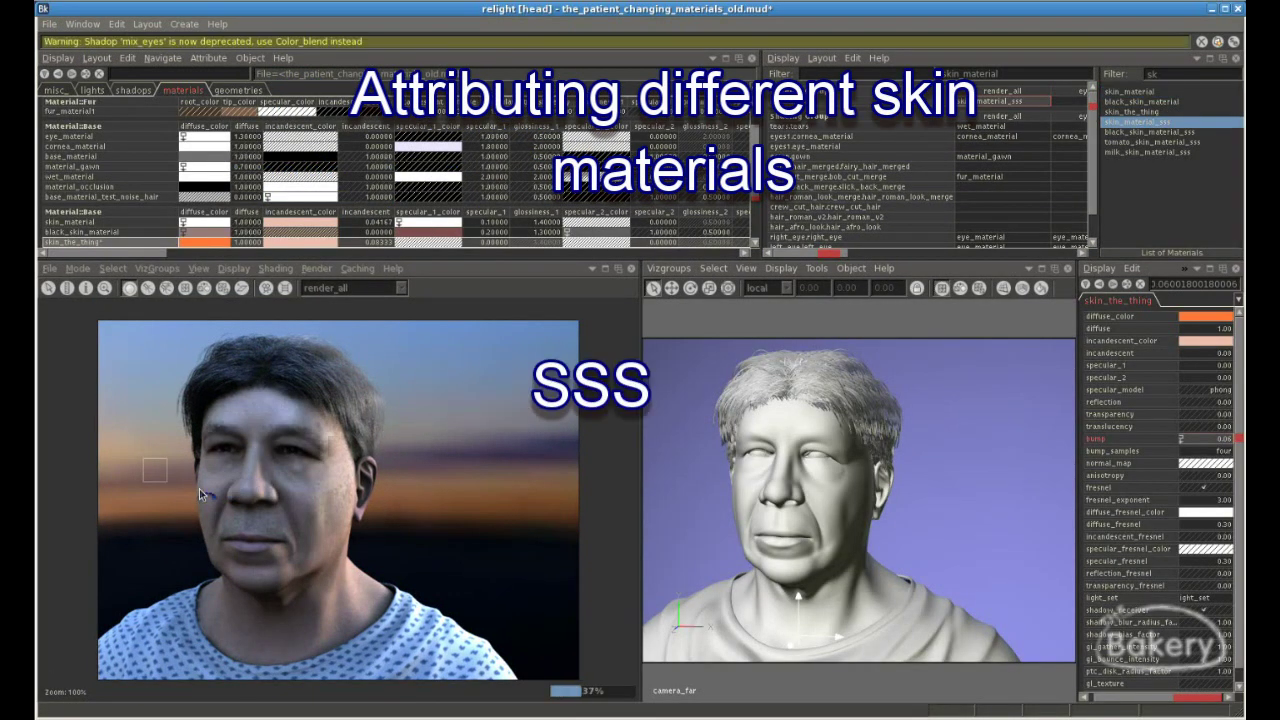
{"action": "scroll", "coordinate": [205, 505], "scroll_direction": "up", "scroll_amount": 1}
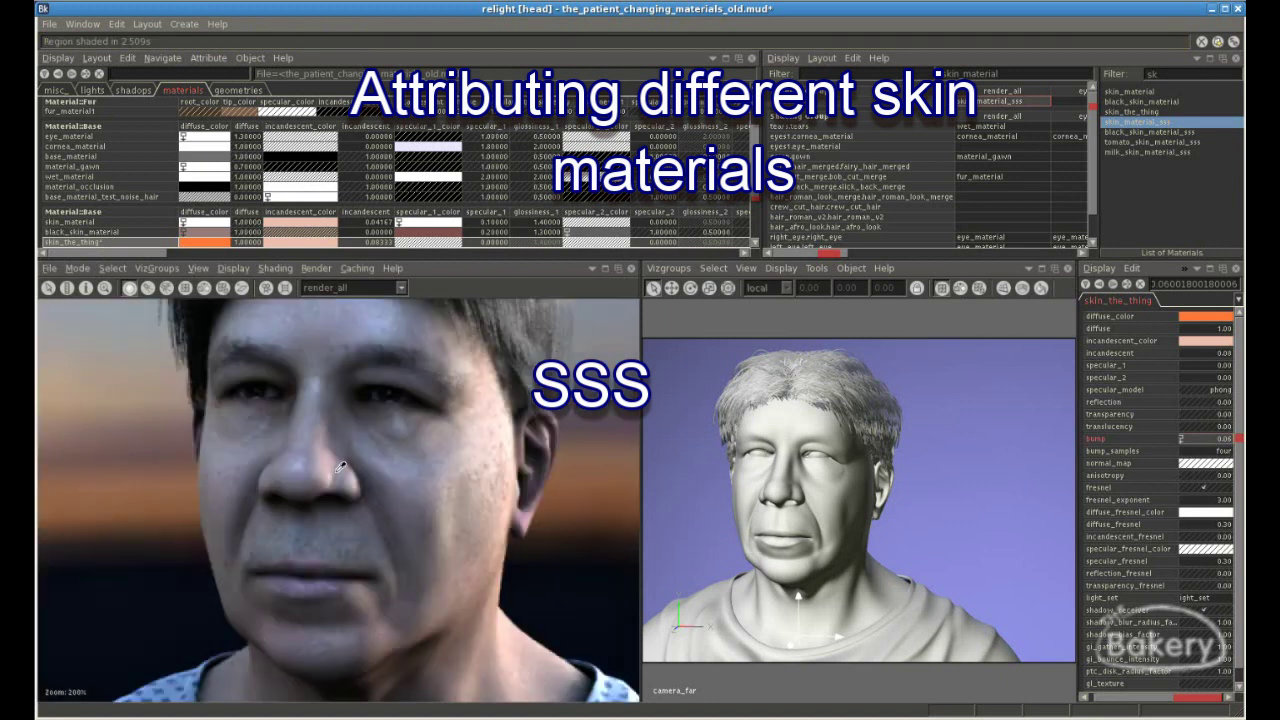
{"action": "left_click", "coordinate": [1127, 143]}
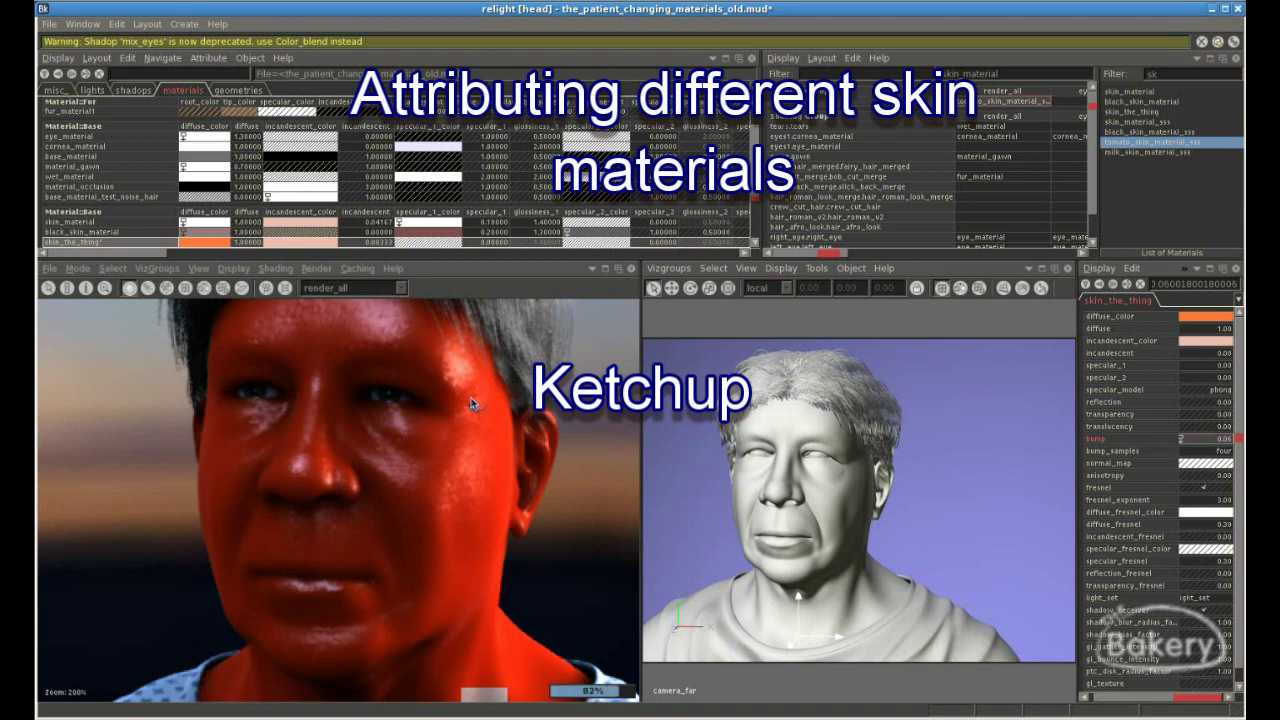
{"action": "key", "text": "p"}
{"action": "key", "text": "p"}
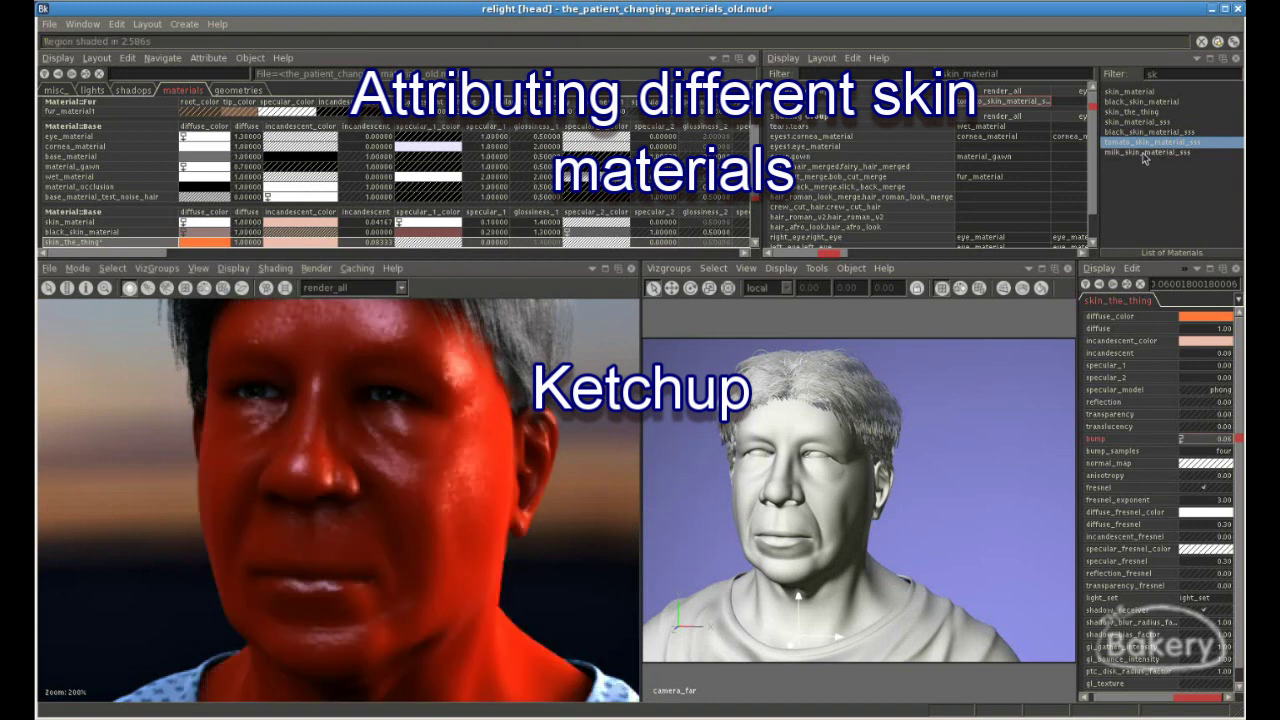
{"action": "left_click", "coordinate": [1144, 153]}
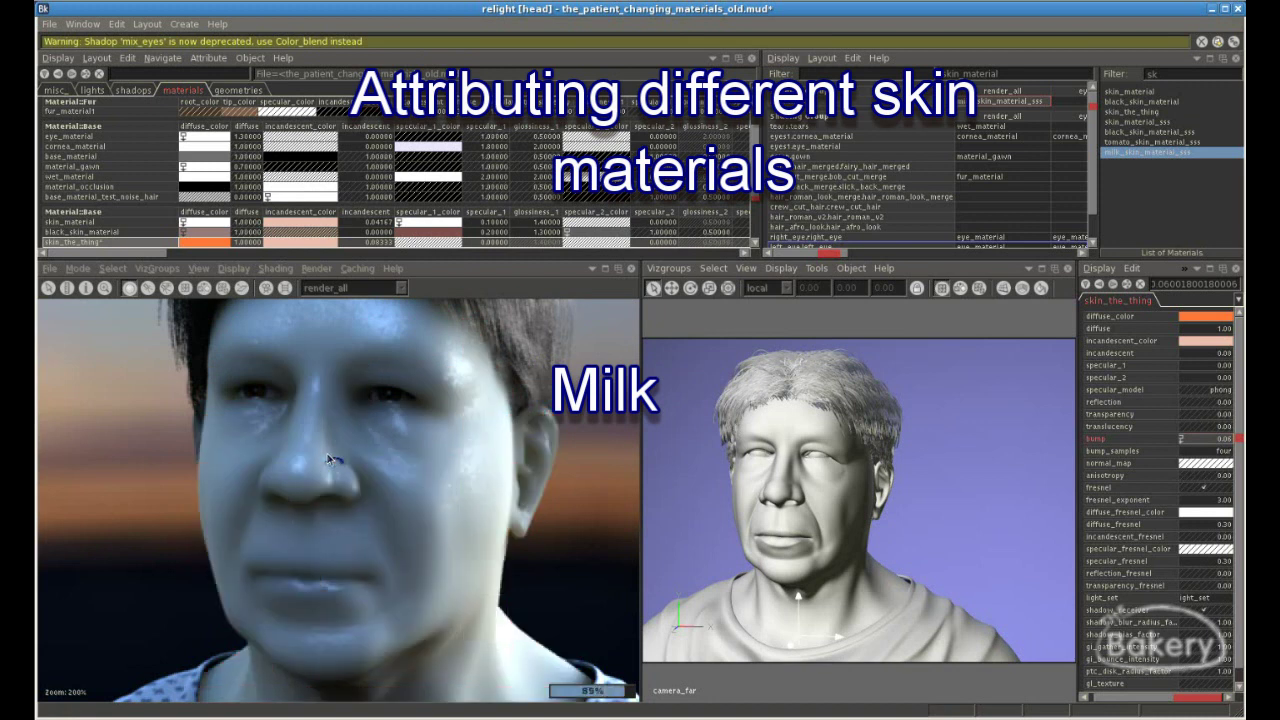
{"action": "key", "text": "p"}
{"action": "key", "text": "p"}
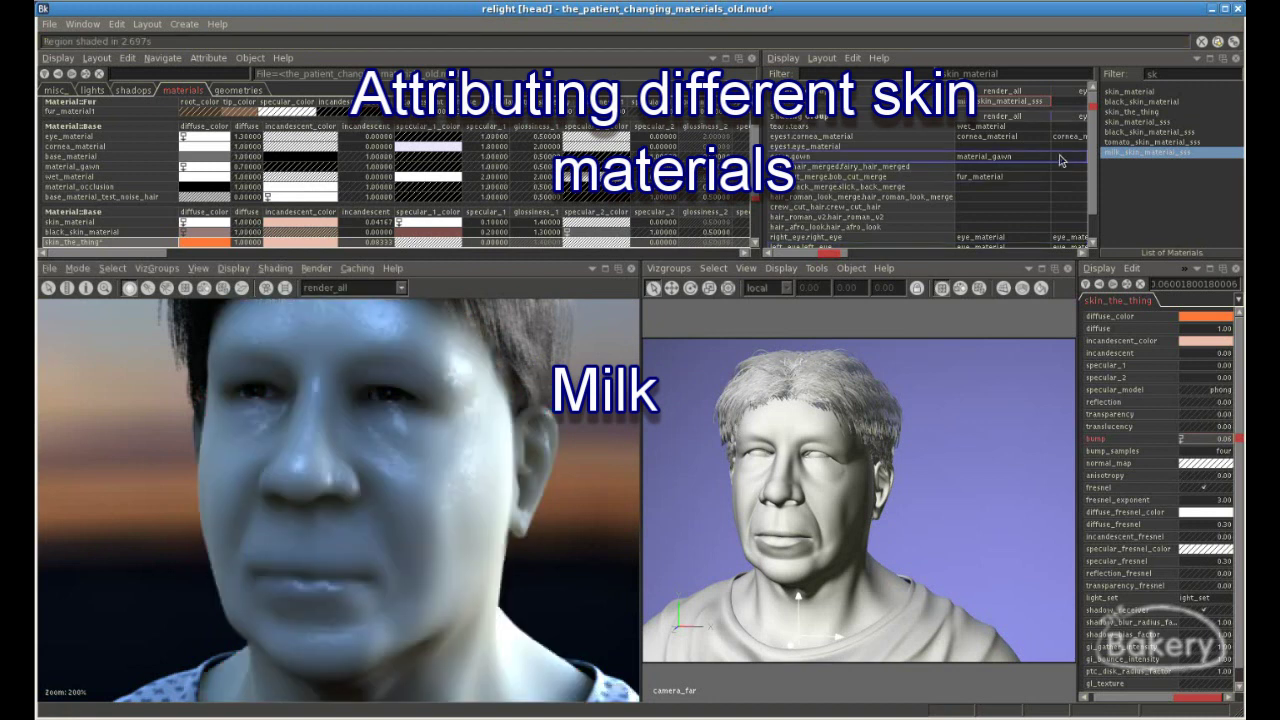
{"action": "left_click", "coordinate": [1133, 112]}
Measure two distances in the alley render, one across the cobblestones
{"action": "scroll", "coordinate": [445, 418], "scroll_direction": "down", "scroll_amount": 1}
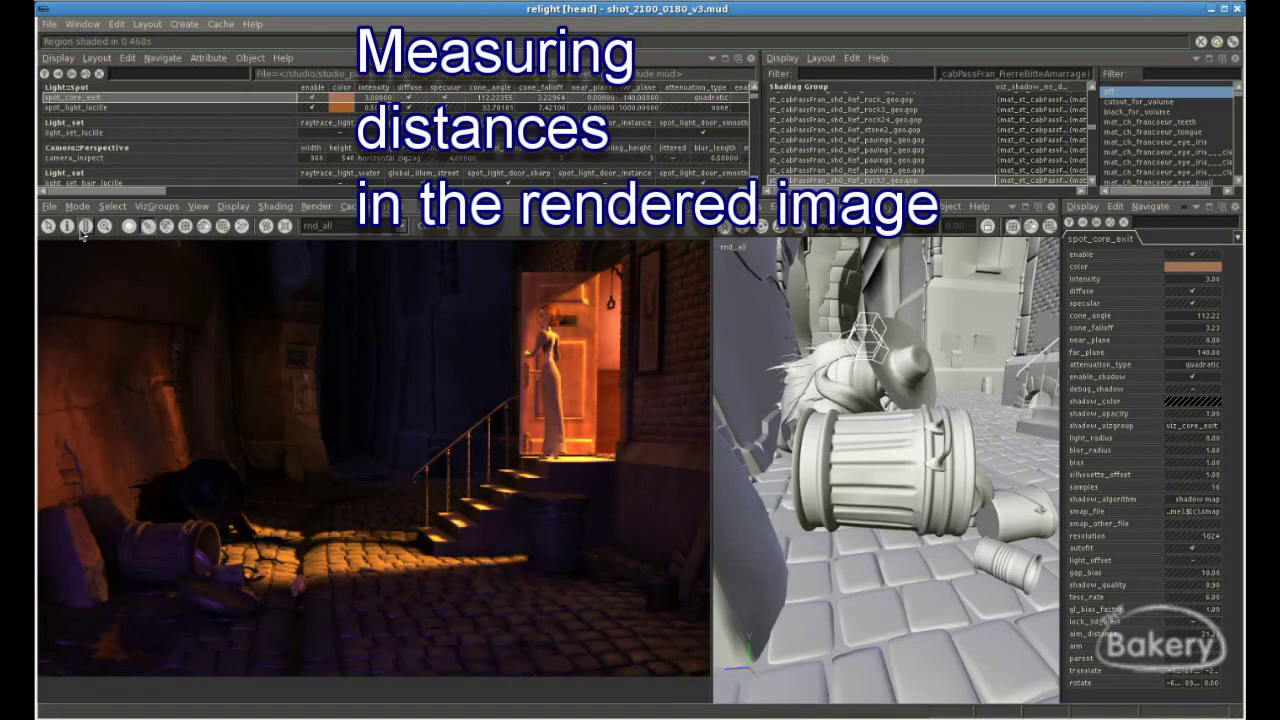
{"action": "left_click_drag", "start_coordinate": [95, 313], "coordinate": [165, 436]}
{"action": "left_click_drag", "start_coordinate": [190, 484], "coordinate": [422, 558]}
Measure across the lit doorway, then pick the head1_tx material and list its image textures
{"action": "left_click_drag", "start_coordinate": [420, 376], "coordinate": [587, 368]}
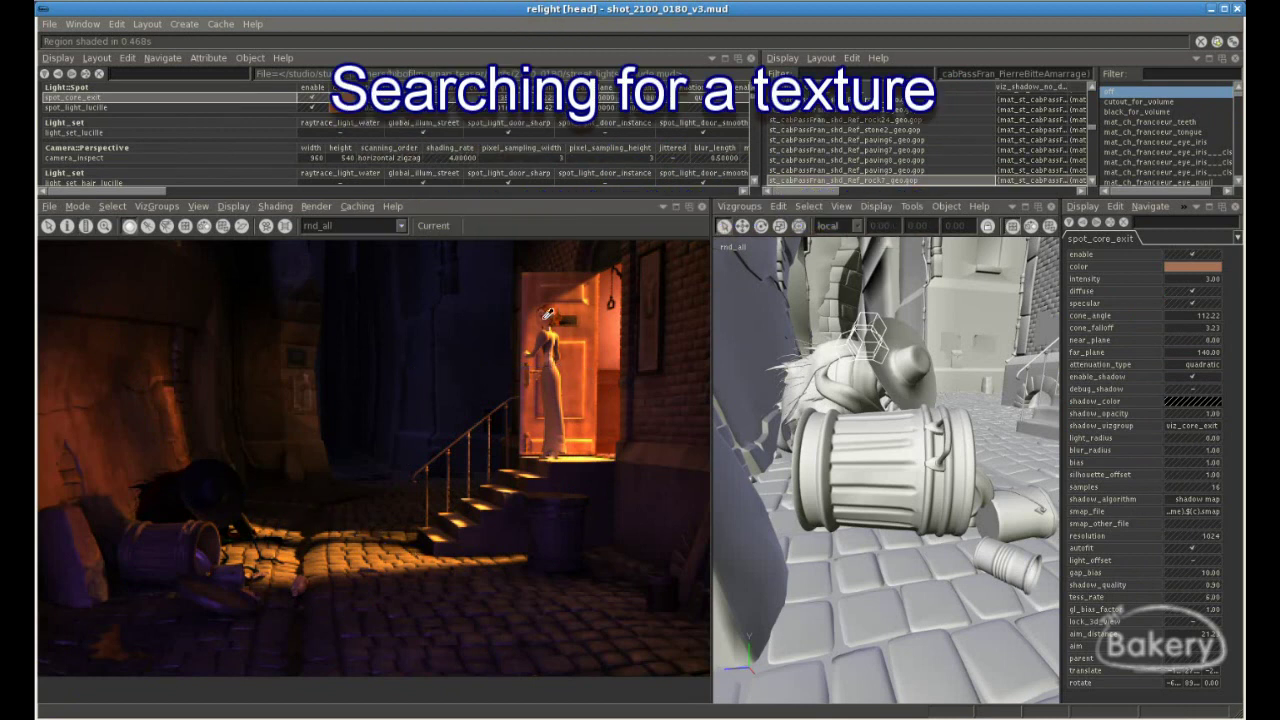
{"action": "left_click", "coordinate": [547, 314]}
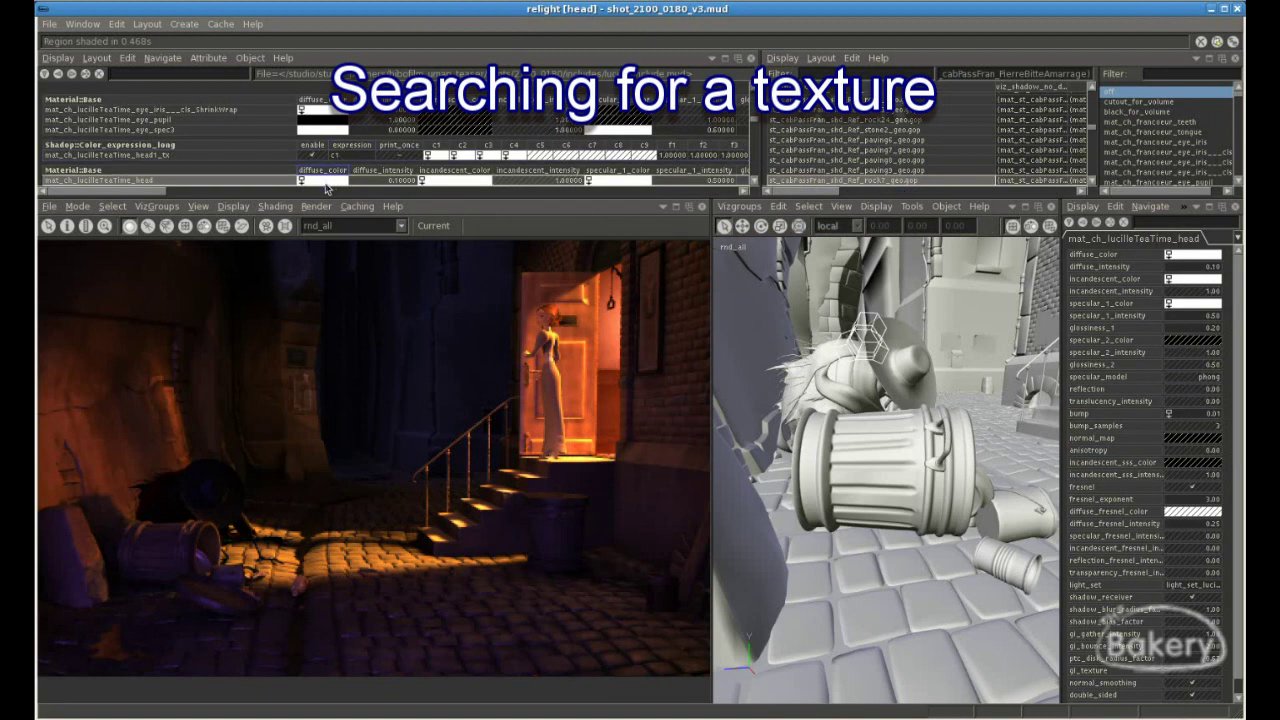
{"action": "left_click", "coordinate": [437, 157]}
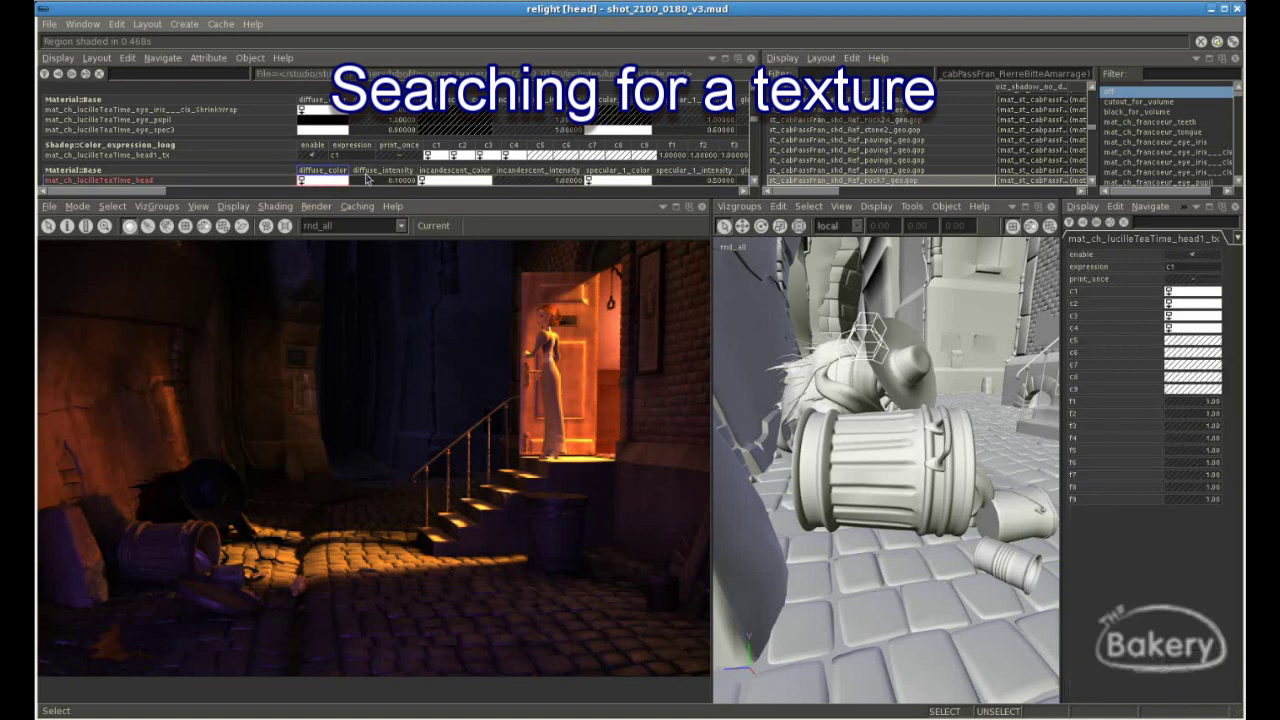
{"action": "left_click", "coordinate": [437, 158]}
View the head colbump texture, then shade only the picked wall material mat_st_cabPassFran_Mur02
{"action": "left_click", "coordinate": [212, 97]}
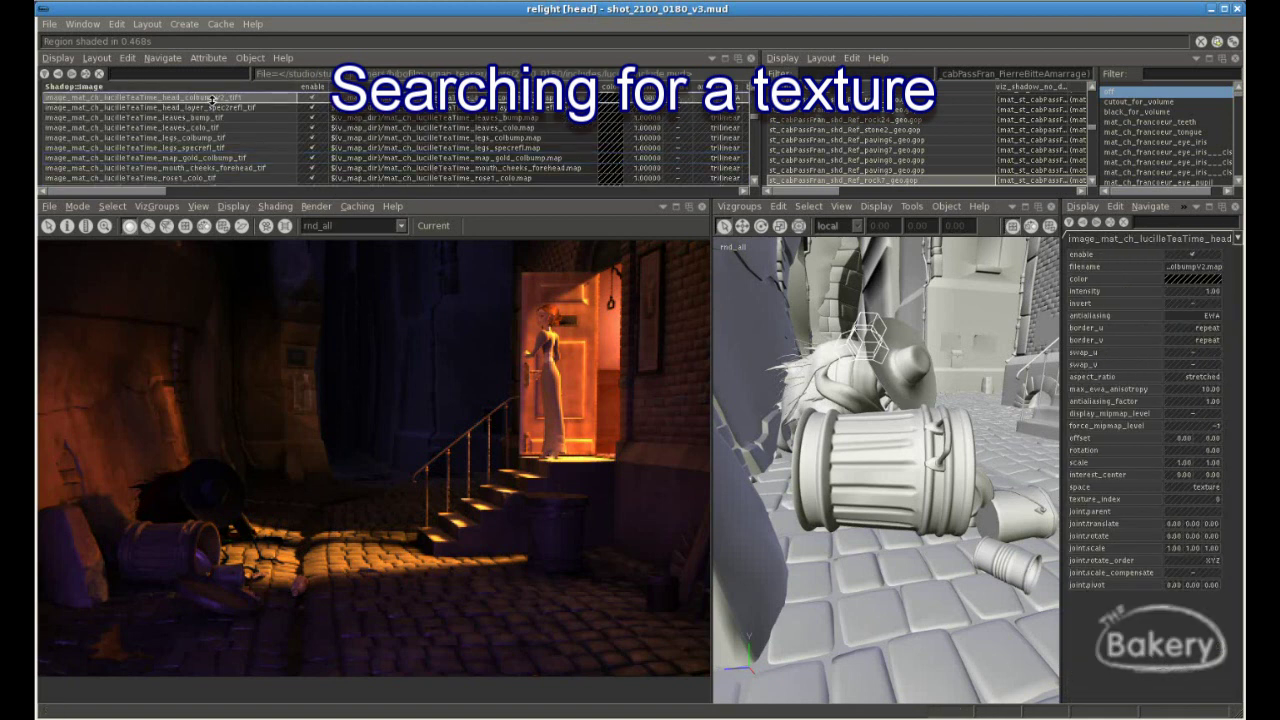
{"action": "double_click", "coordinate": [212, 98]}
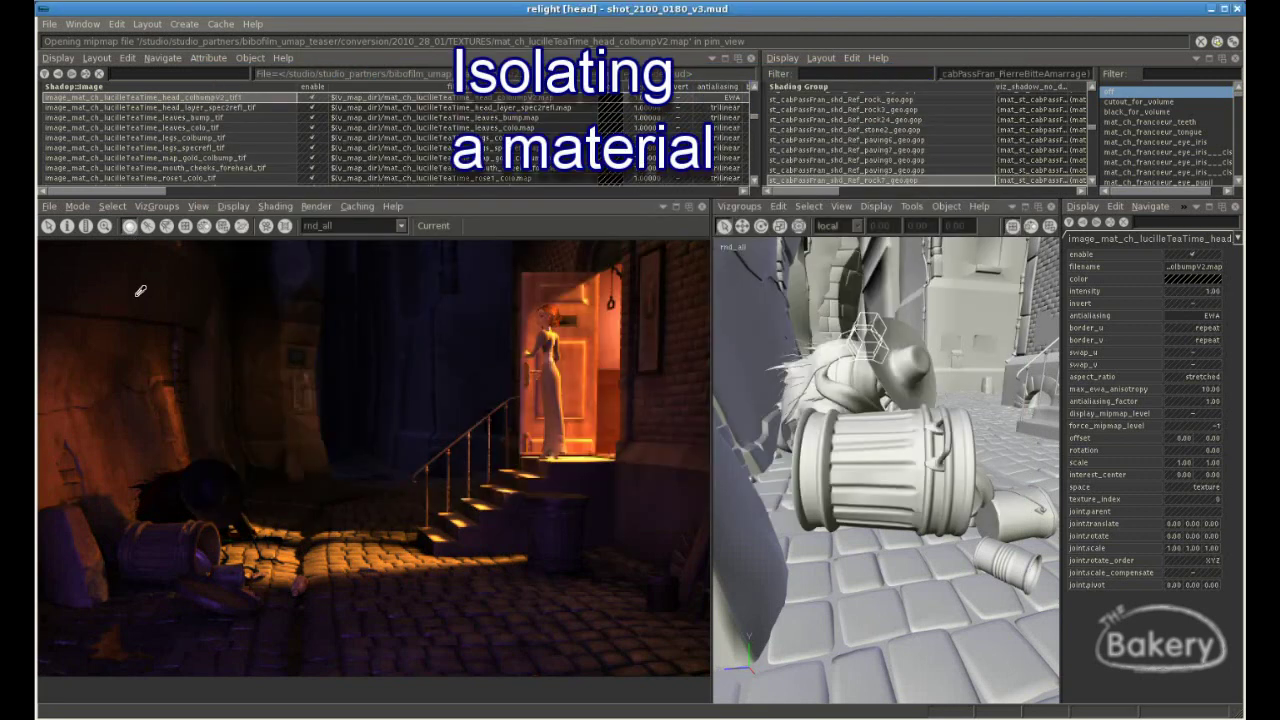
{"action": "left_click", "coordinate": [127, 361]}
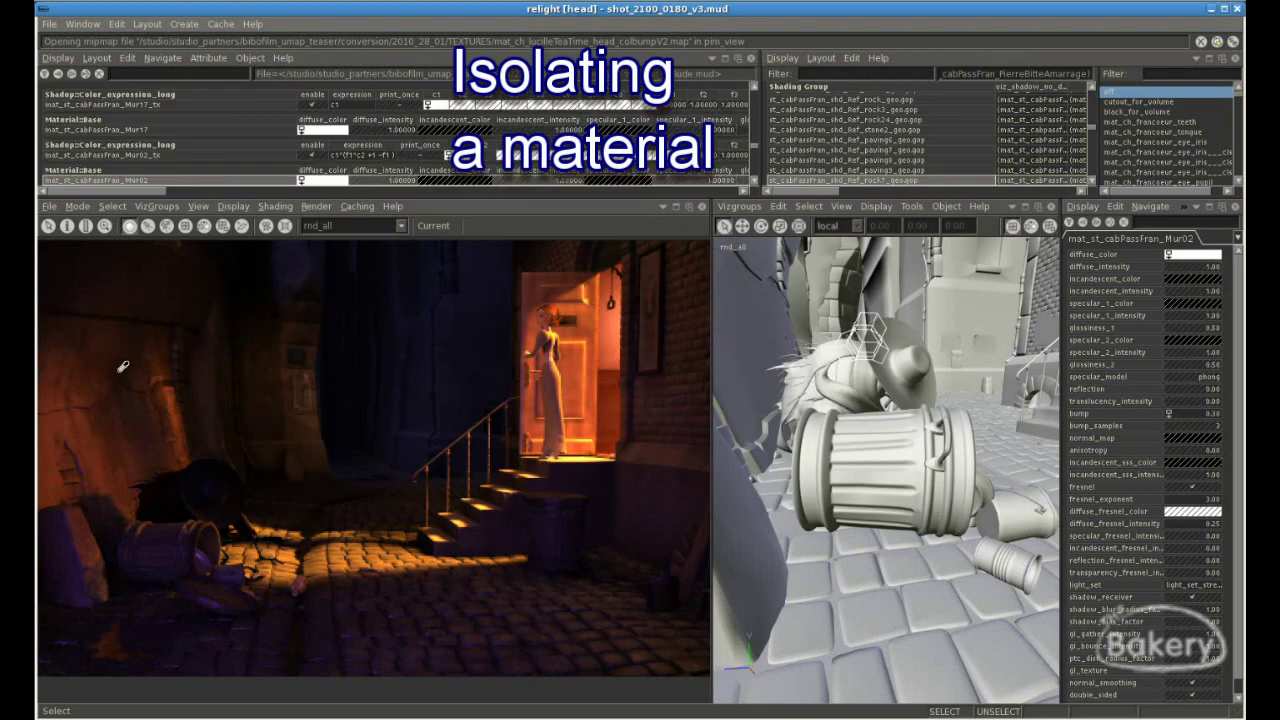
{"action": "key", "text": "i"}
{"action": "key", "text": "i"}
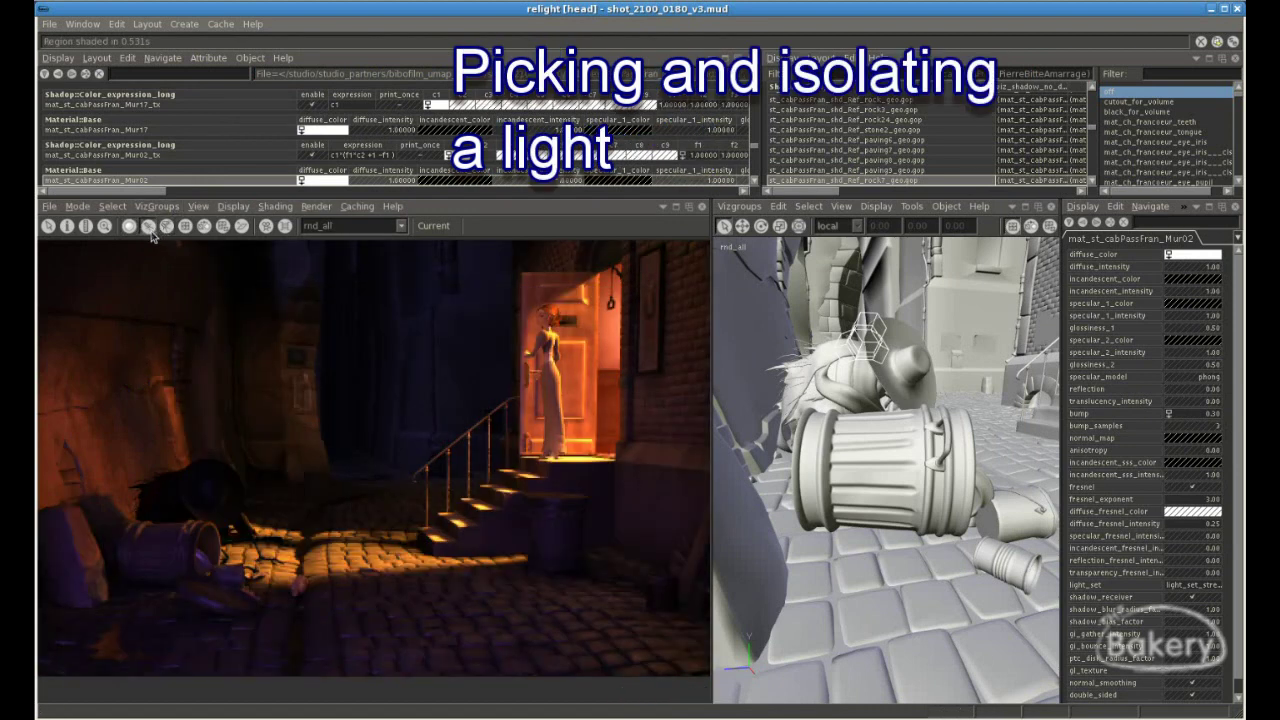
Render only spot_light_door_sharp picked from the image, then slide the hair ramp's white key left
{"action": "left_click", "coordinate": [598, 320]}
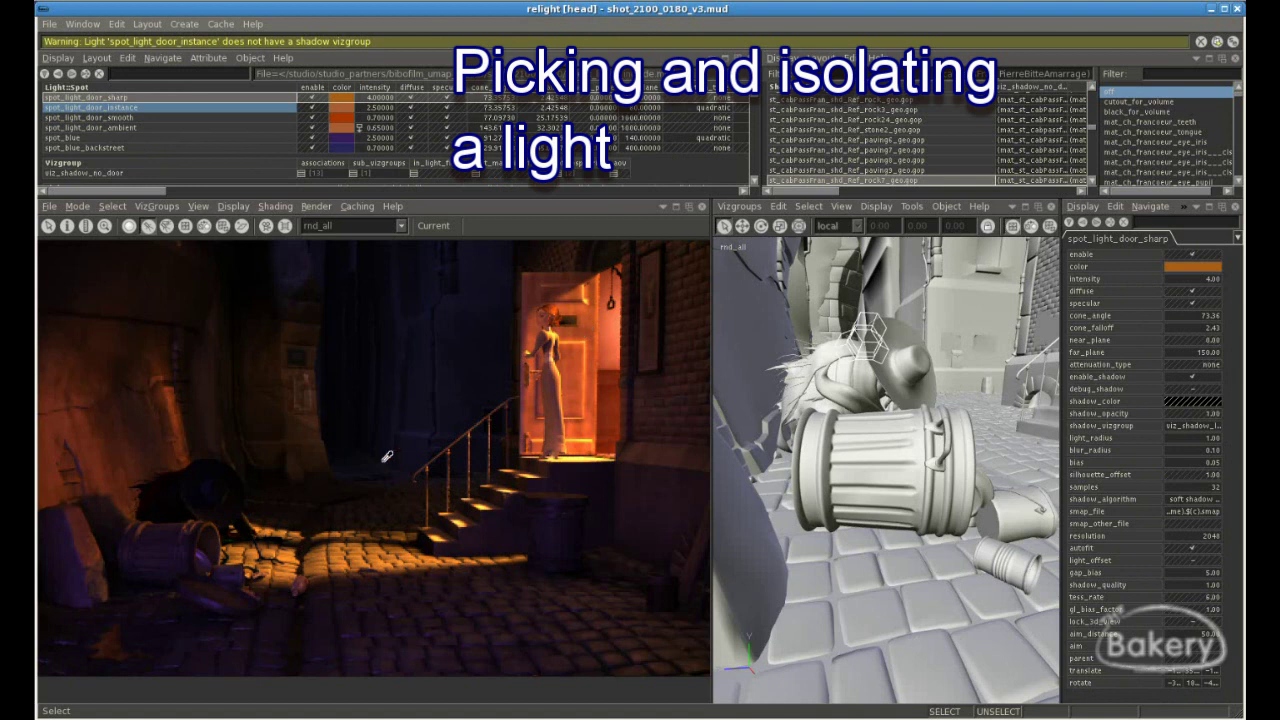
{"action": "key", "text": "i"}
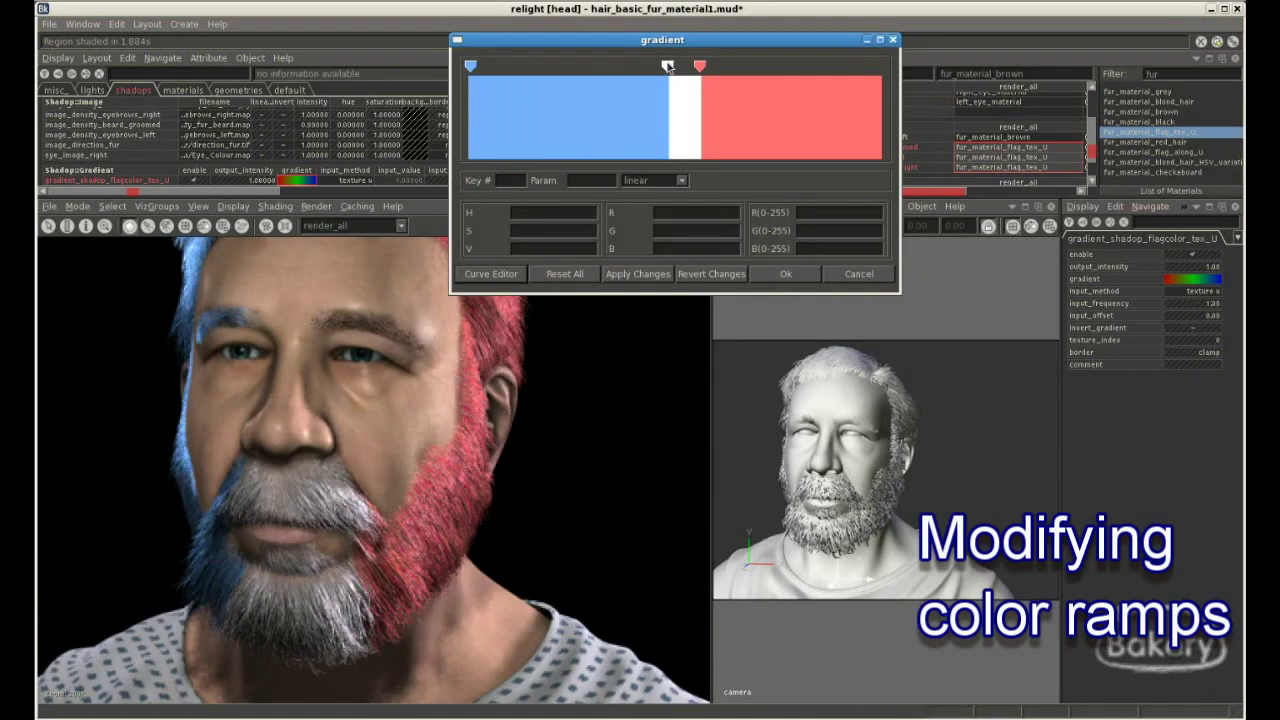
{"action": "left_click_drag", "start_coordinate": [668, 67], "coordinate": [647, 67]}
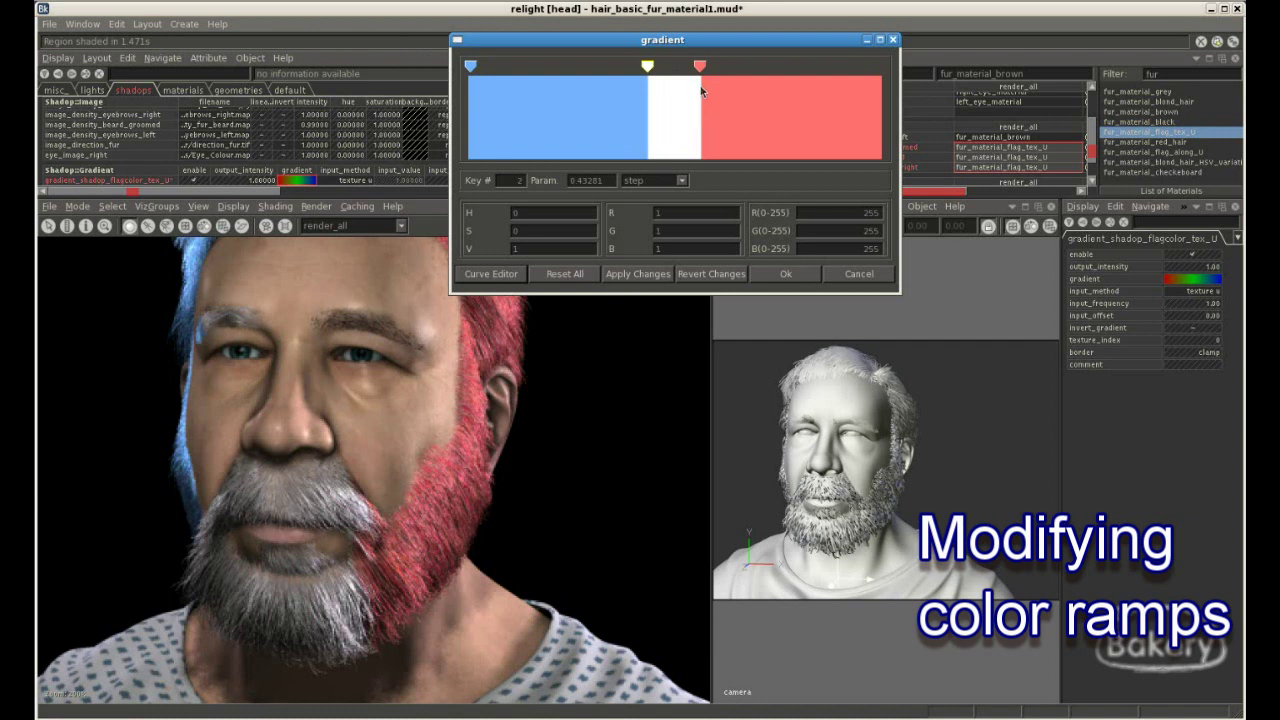
Slide the hair ramp's red key right and shift the kilt's hue from green to purple
{"action": "left_click_drag", "start_coordinate": [703, 68], "coordinate": [722, 69]}
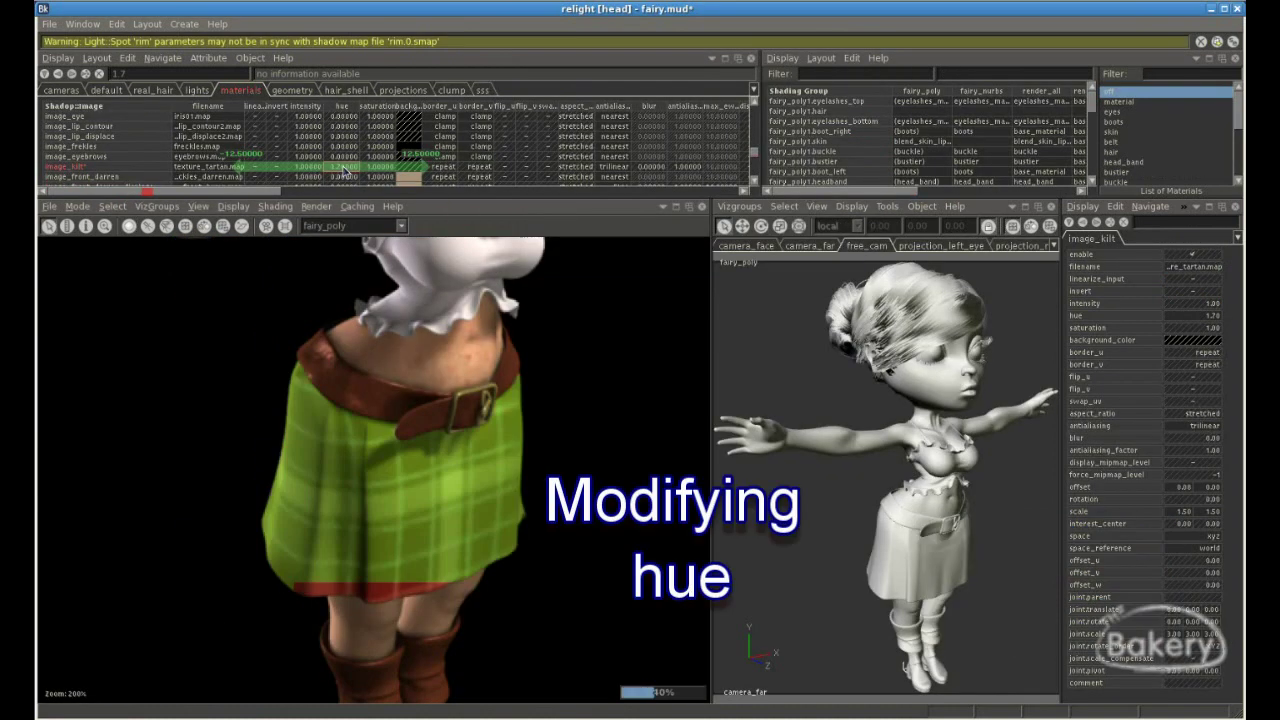
{"action": "left_click_drag", "start_coordinate": [345, 175], "coordinate": [366, 172]}
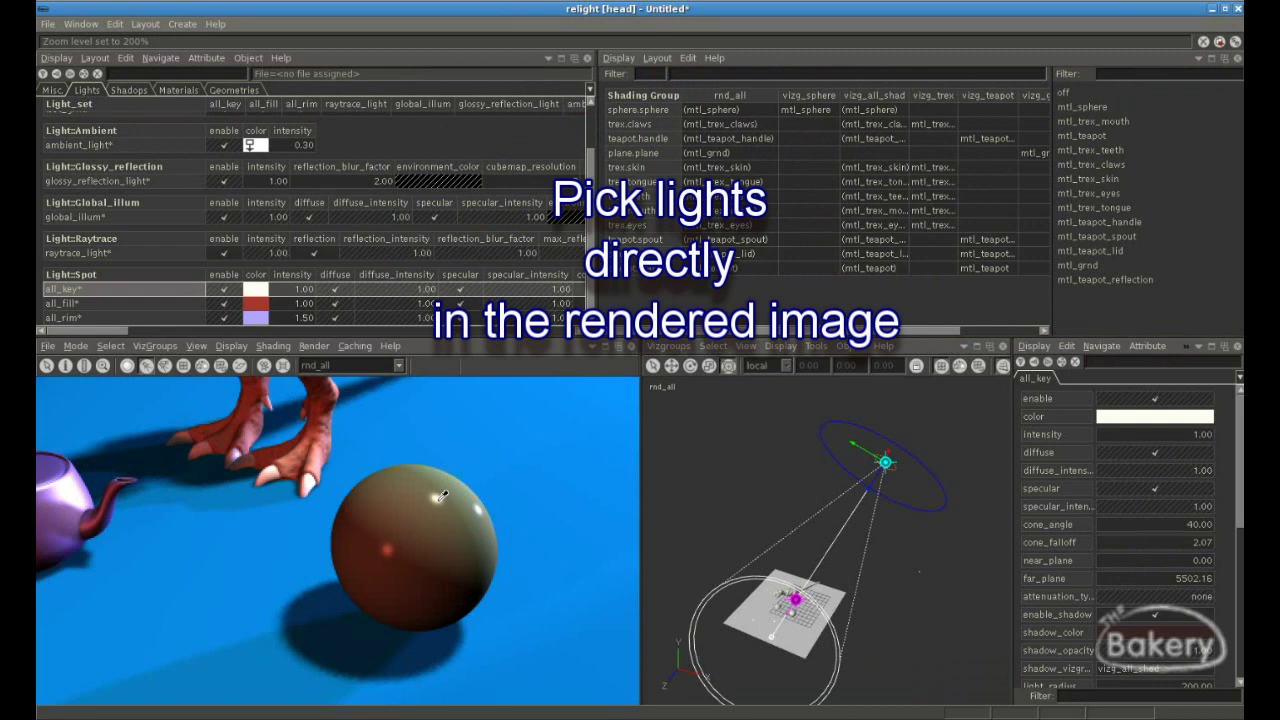
Pick the sphere's rim, fill and key lights, drop worley_trex_skin_bmp frequency to 0.64, rasterize with displacement
{"action": "left_click", "coordinate": [483, 503]}
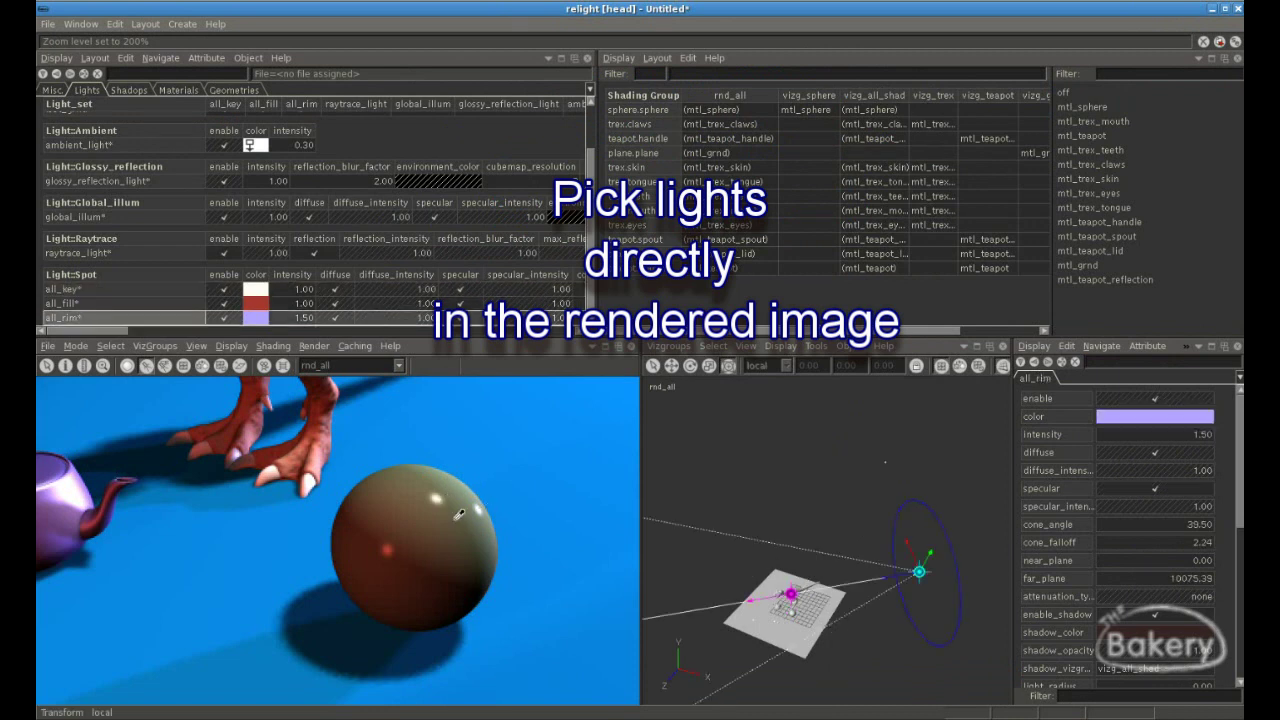
{"action": "left_click", "coordinate": [390, 546]}
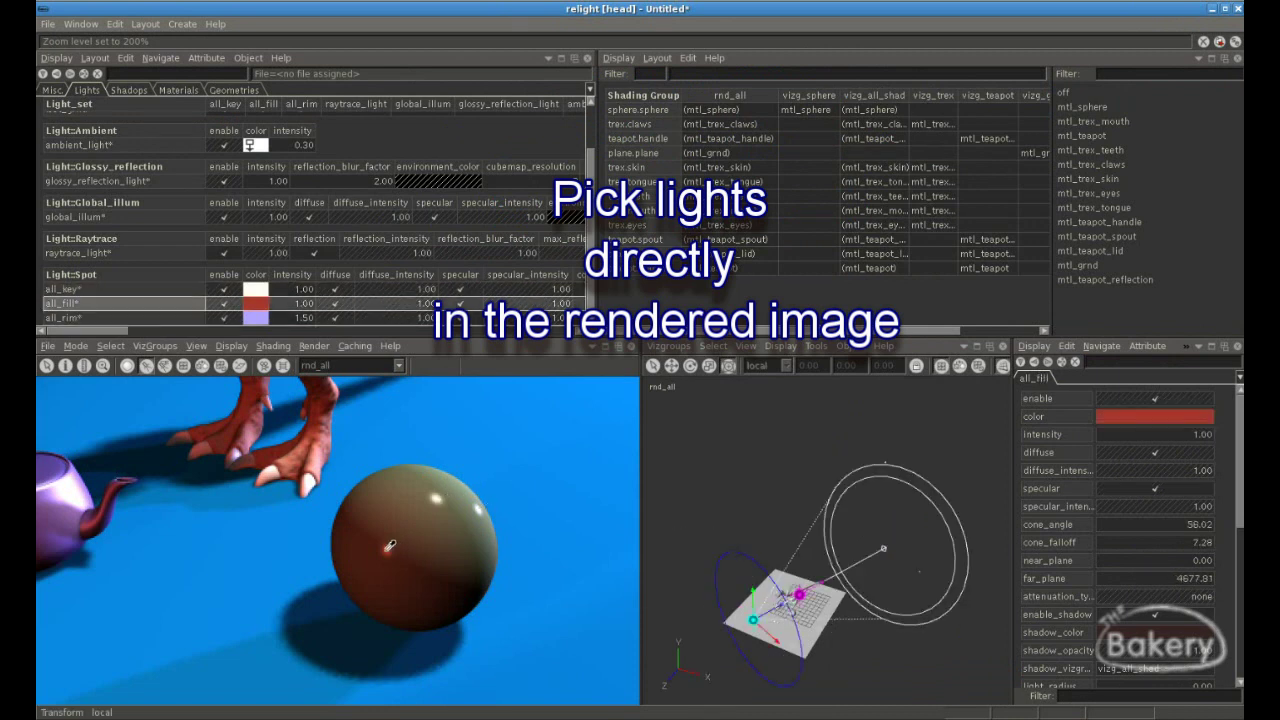
{"action": "left_click", "coordinate": [443, 491]}
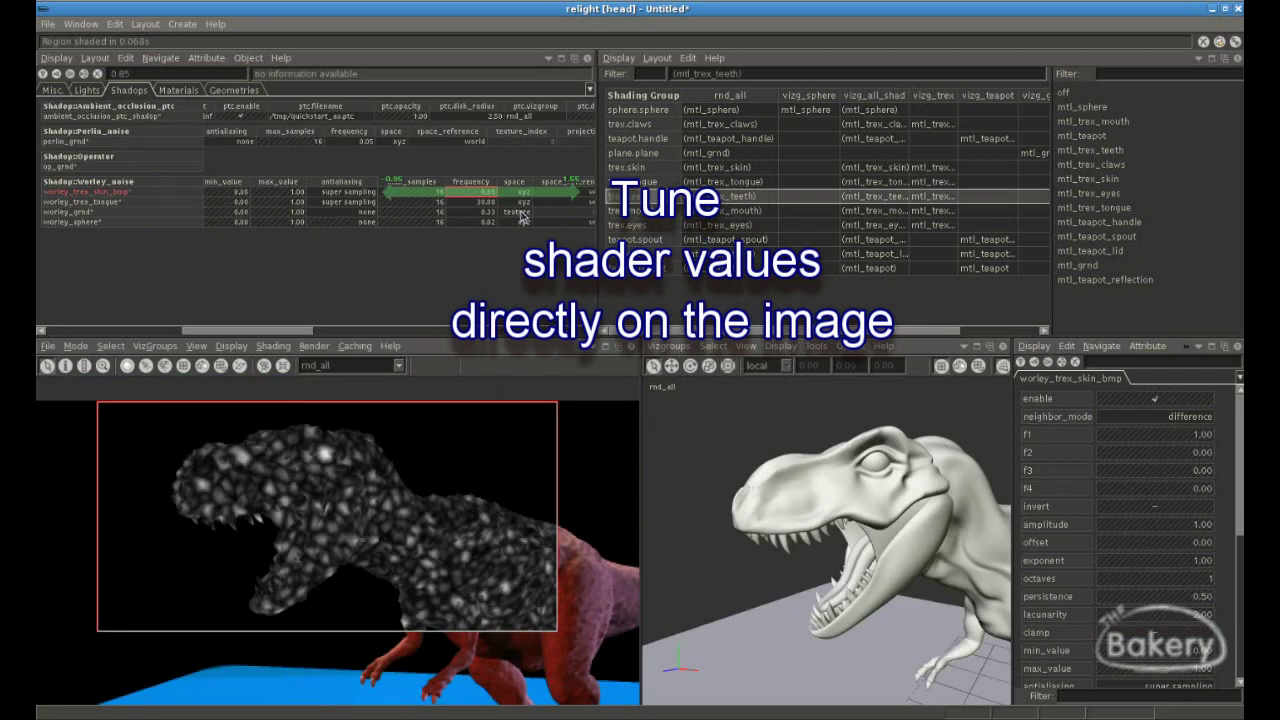
{"action": "left_click_drag", "start_coordinate": [519, 213], "coordinate": [503, 212]}
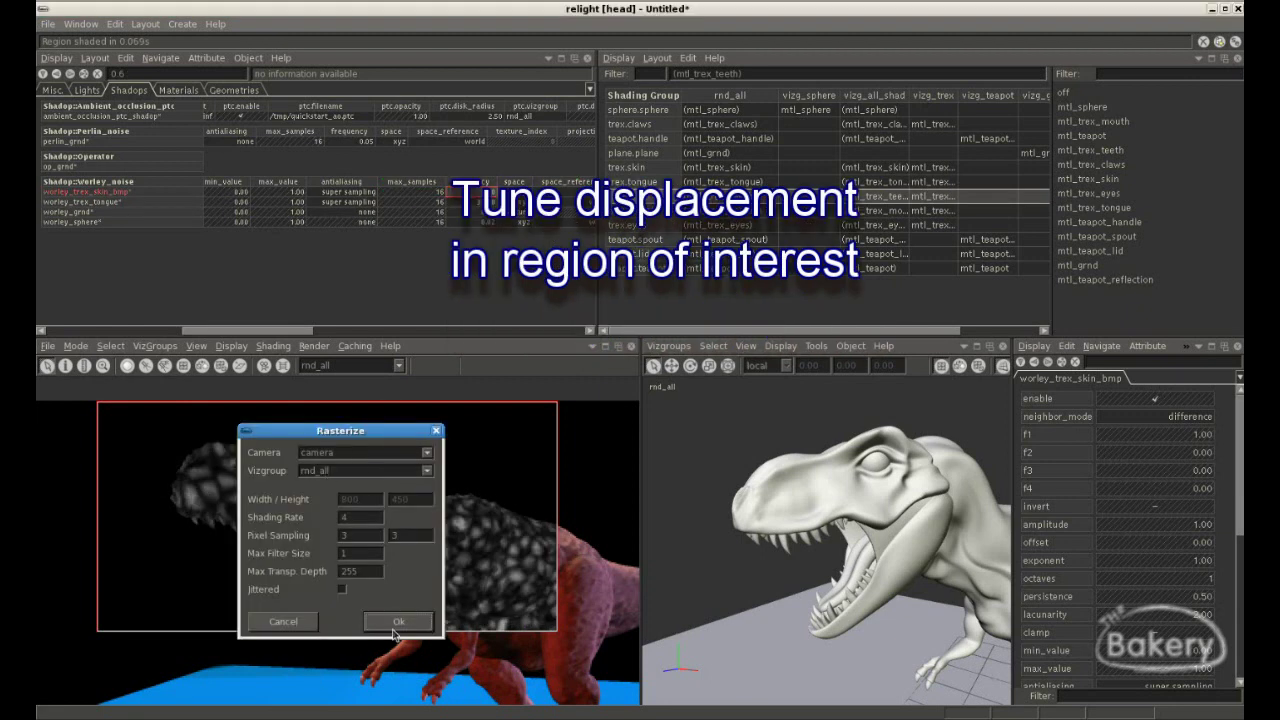
{"action": "left_click", "coordinate": [397, 624]}
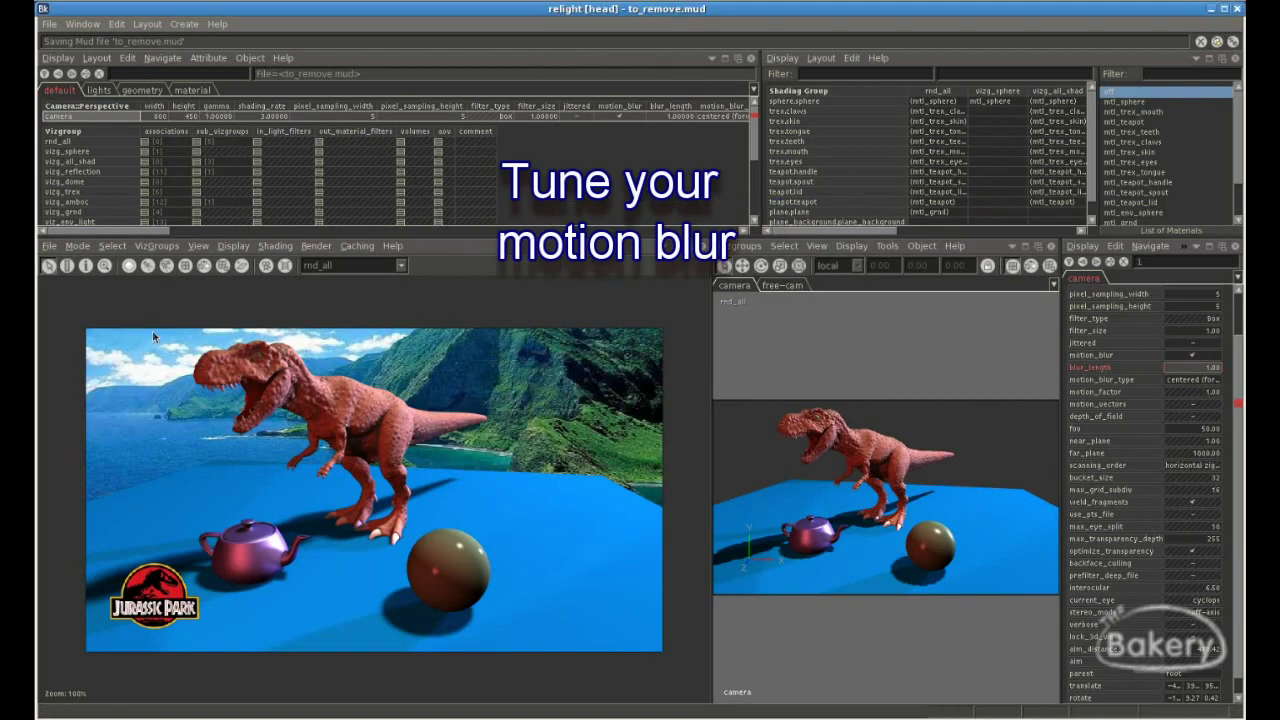
Rasterize a region over the T-rex's upper body with motion_blur enabled
{"action": "left_click_drag", "start_coordinate": [156, 330], "coordinate": [437, 477]}
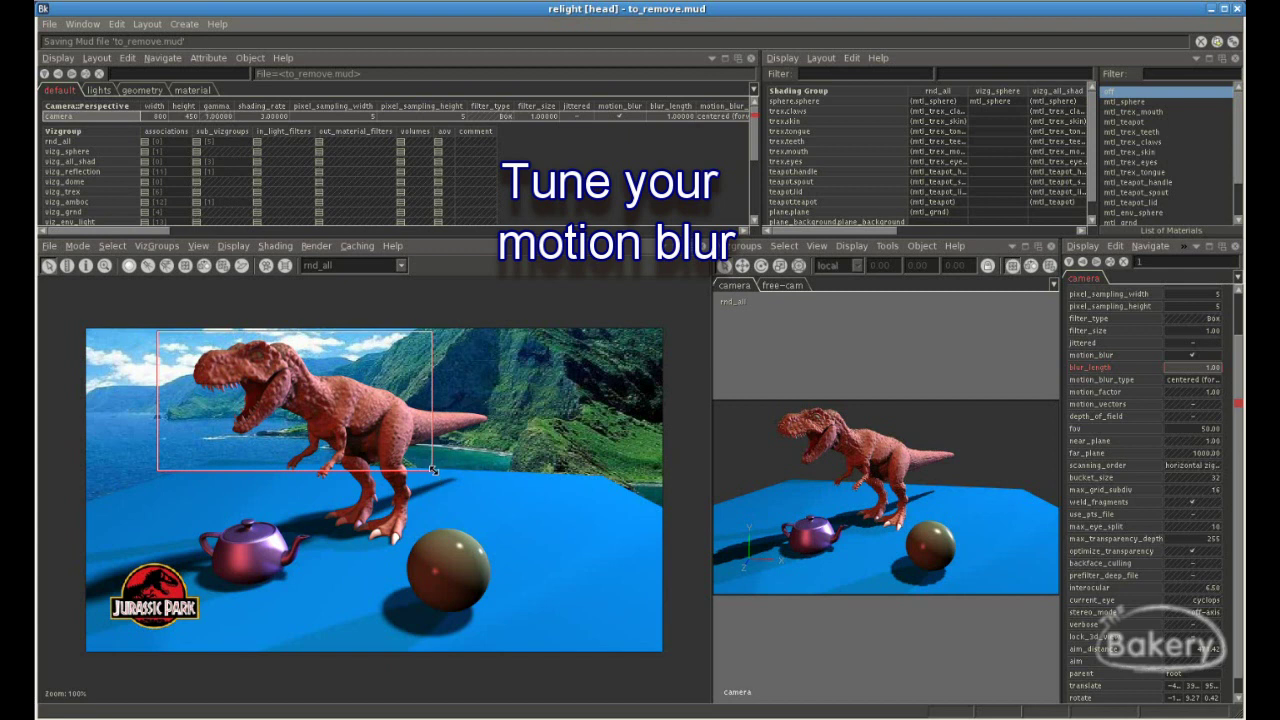
{"action": "scroll", "coordinate": [432, 469], "scroll_direction": "up", "scroll_amount": 1}
{"action": "left_click", "coordinate": [316, 245]}
{"action": "left_click", "coordinate": [328, 290]}
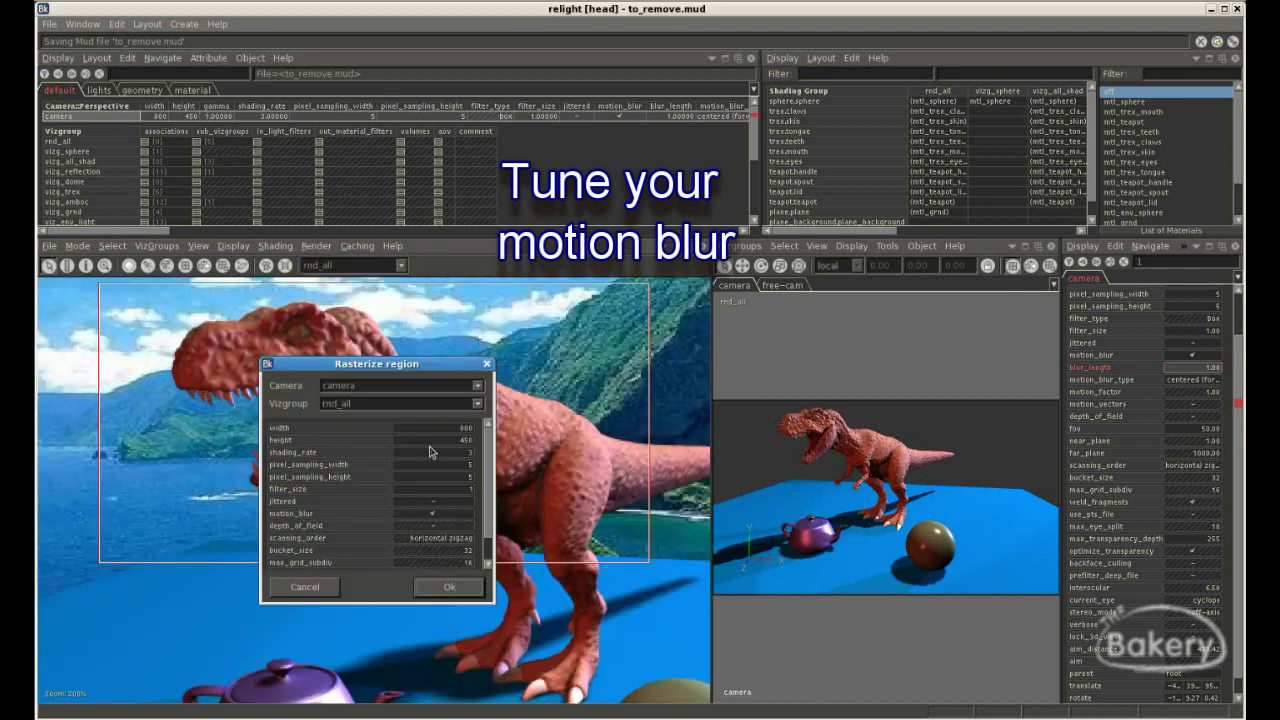
{"action": "left_click", "coordinate": [445, 584]}
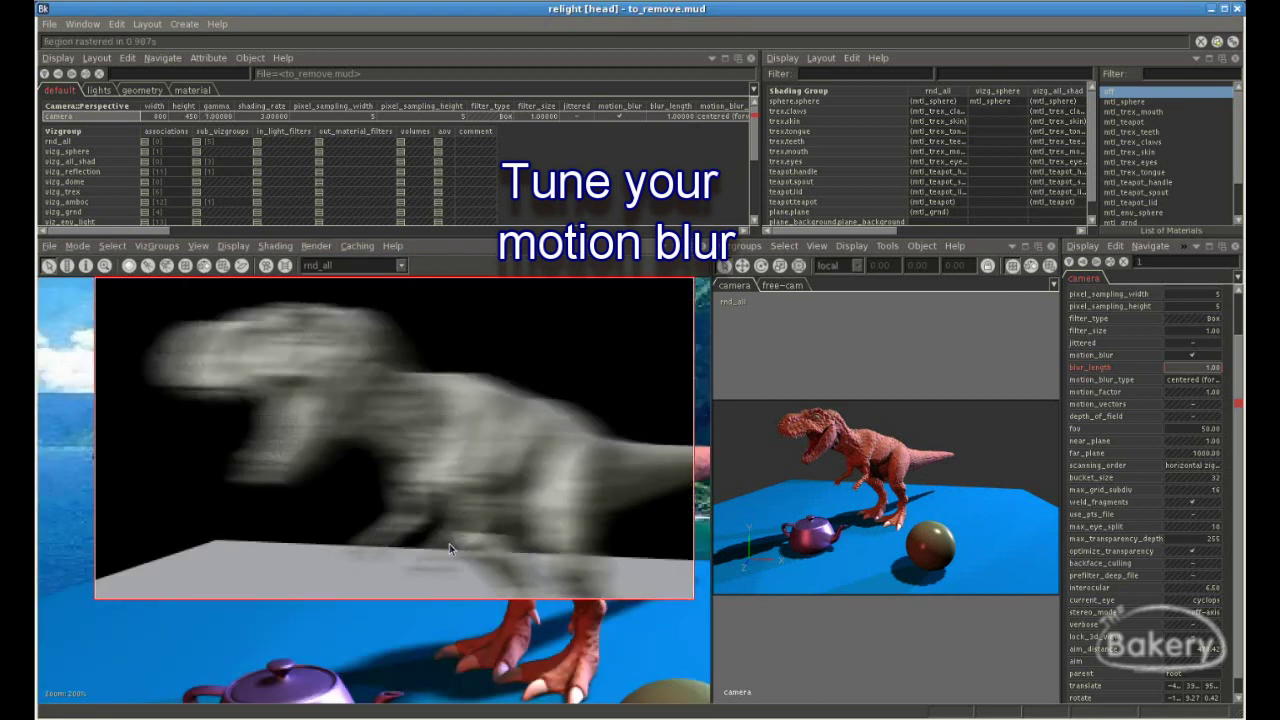